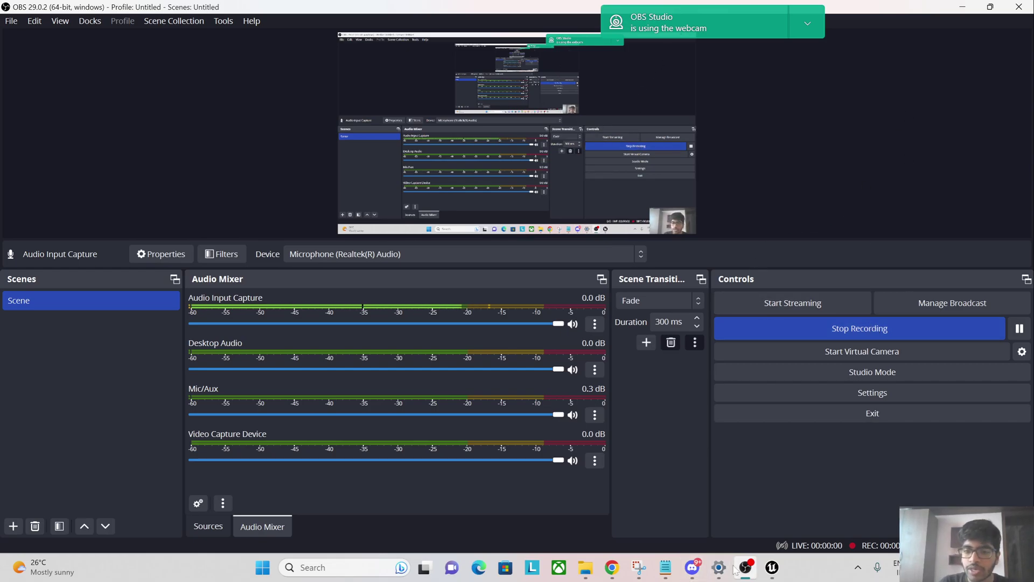
Step: Open the Unreal project's Project Settings at the Platforms – Android SDK page
{"action": "left_click", "coordinate": [779, 568]}
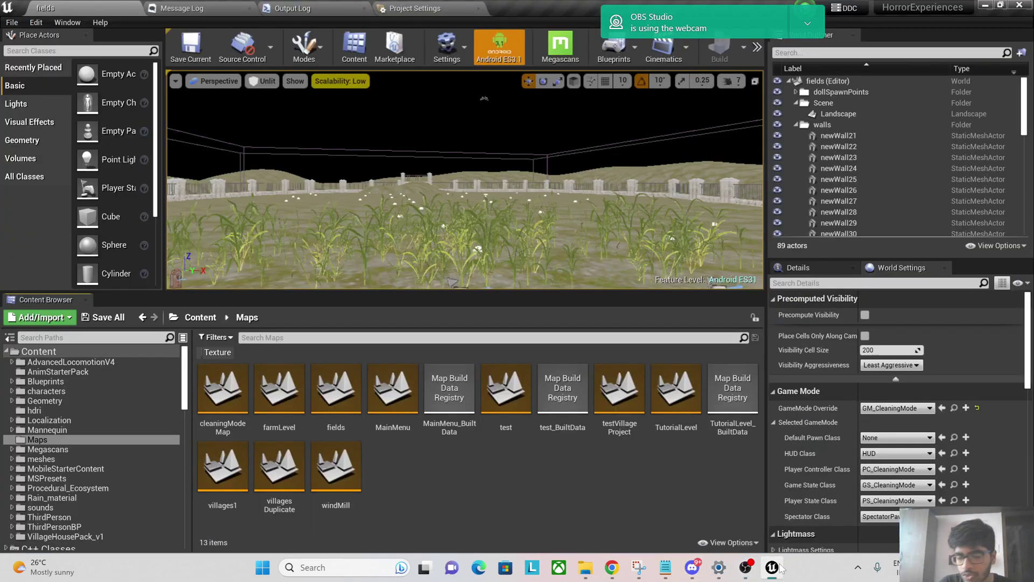
{"action": "left_click", "coordinate": [441, 8]}
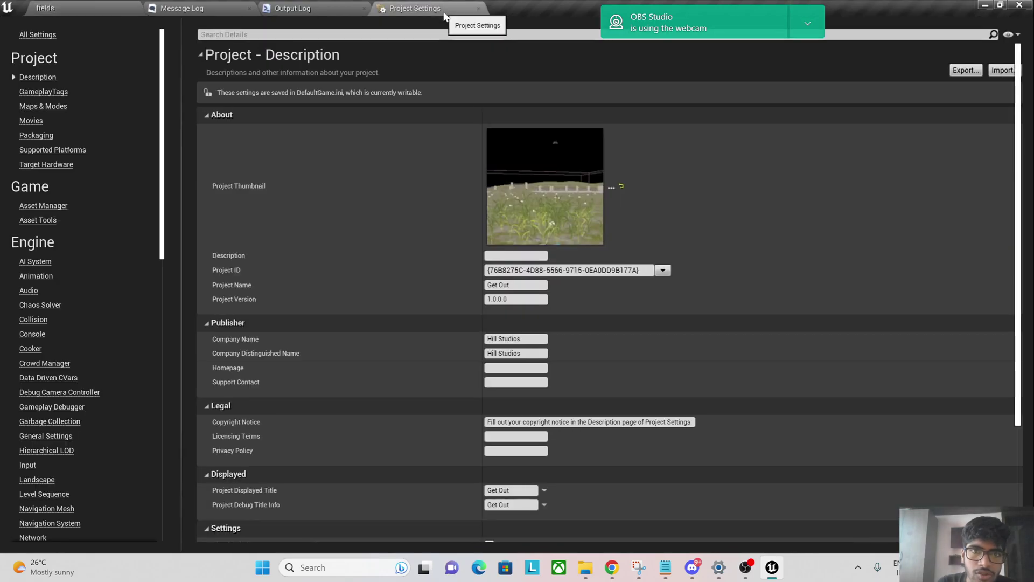
{"action": "scroll", "coordinate": [74, 231], "scroll_direction": "down", "scroll_amount": 15}
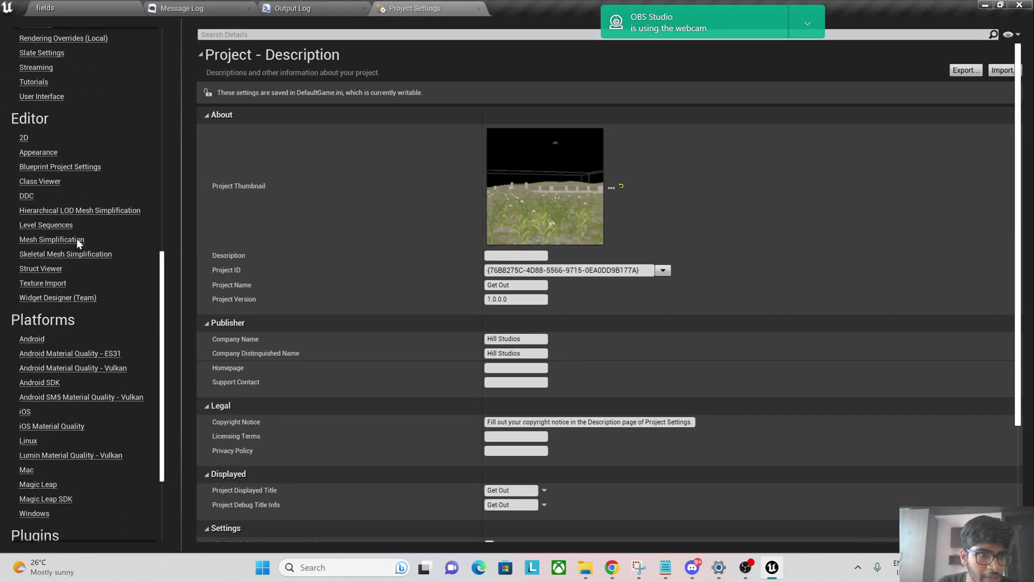
{"action": "left_click", "coordinate": [40, 382]}
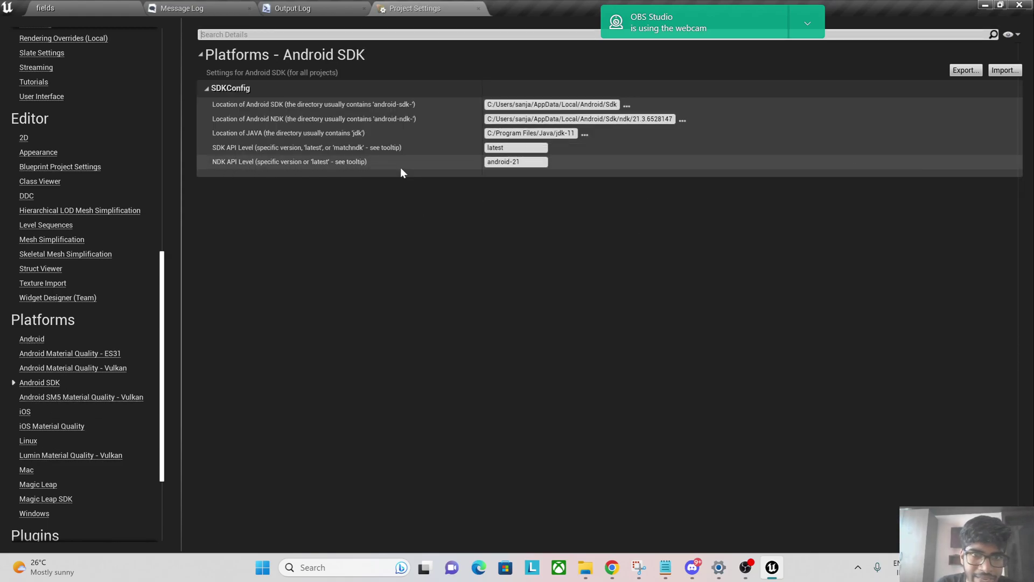
Step: Inspect the NDK API Level android-21, the jdk-11 Java location, and the NDK and SDK paths
{"action": "left_click", "coordinate": [512, 162]}
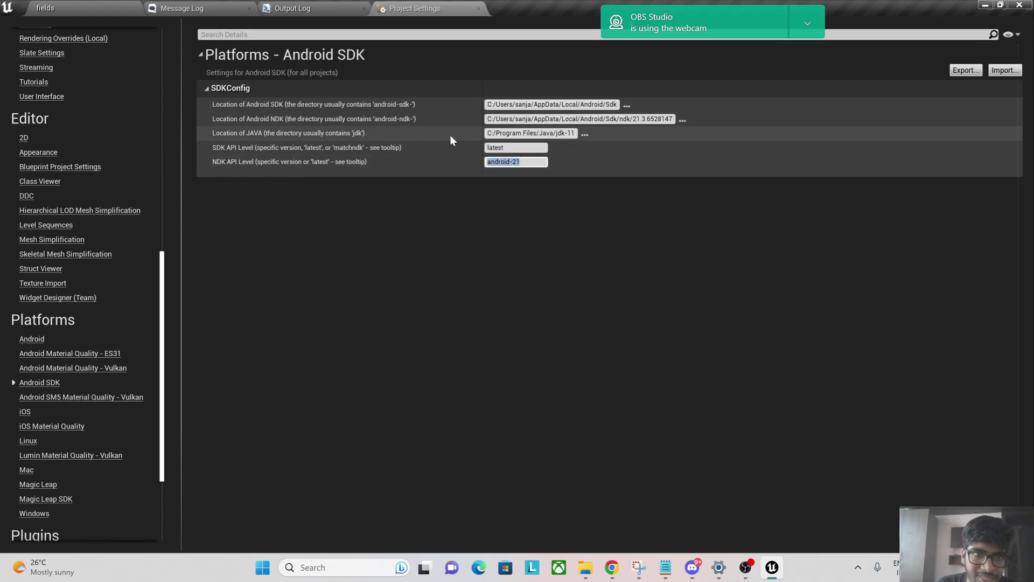
{"action": "left_click", "coordinate": [408, 243]}
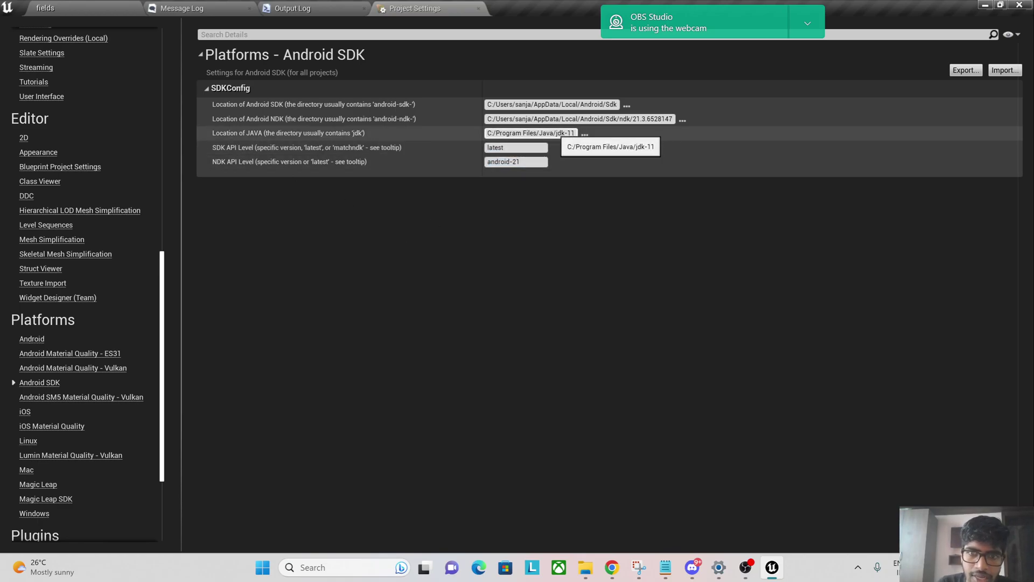
{"action": "left_click_drag", "start_coordinate": [557, 133], "coordinate": [577, 137]}
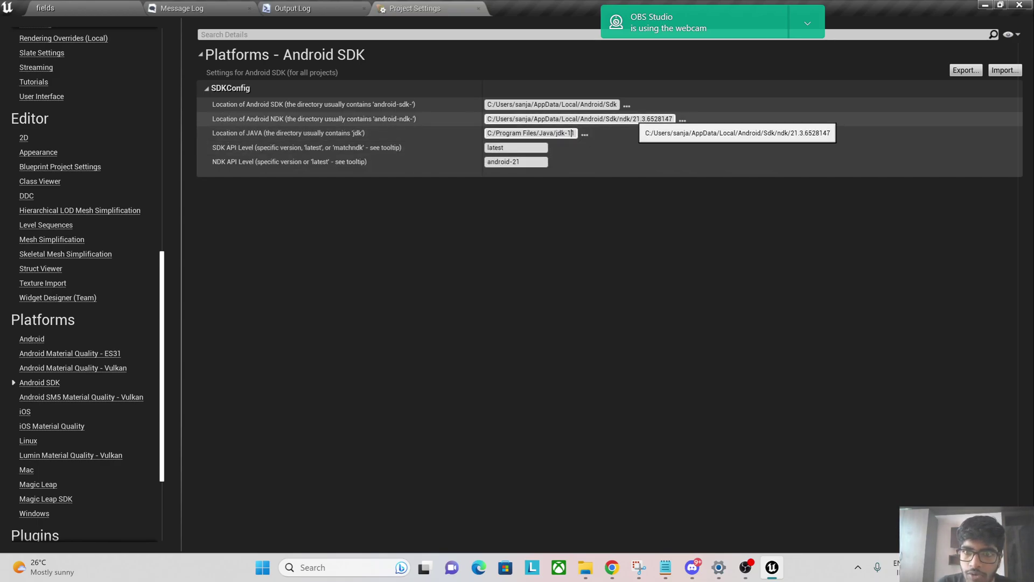
{"action": "left_click_drag", "start_coordinate": [634, 119], "coordinate": [652, 119]}
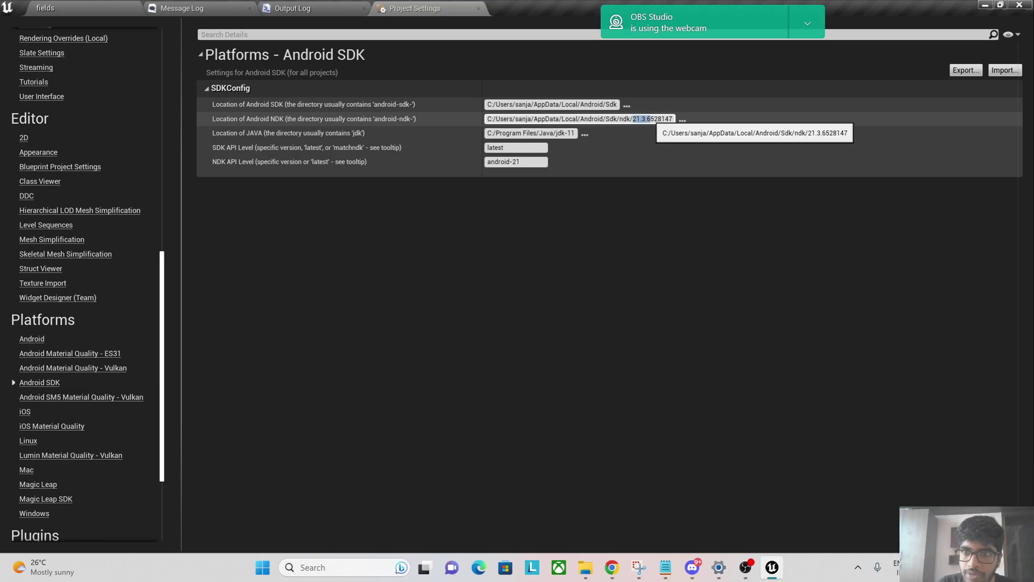
{"action": "left_click", "coordinate": [651, 119]}
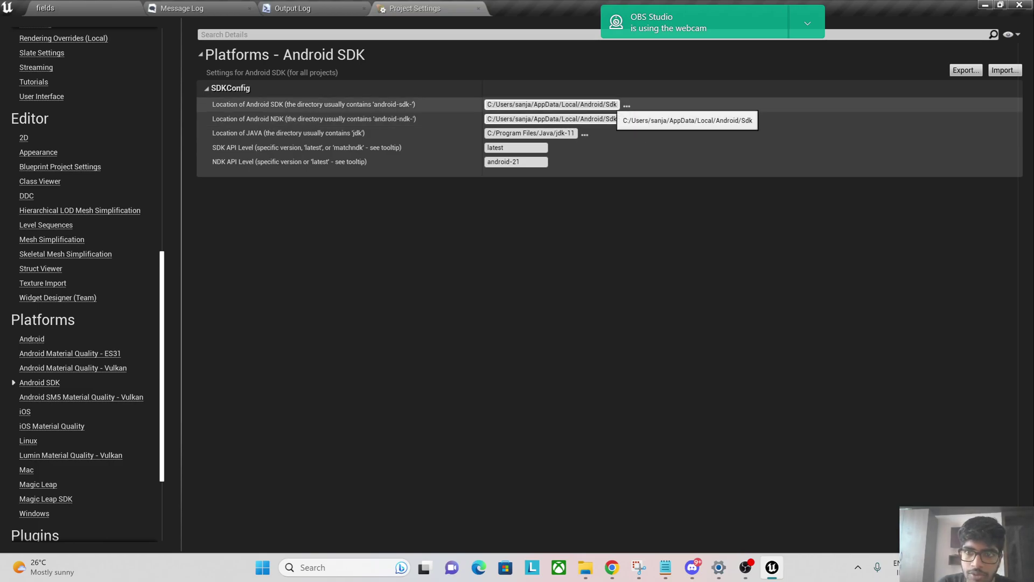
{"action": "left_click_drag", "start_coordinate": [614, 104], "coordinate": [511, 105]}
{"action": "left_click", "coordinate": [512, 105]}
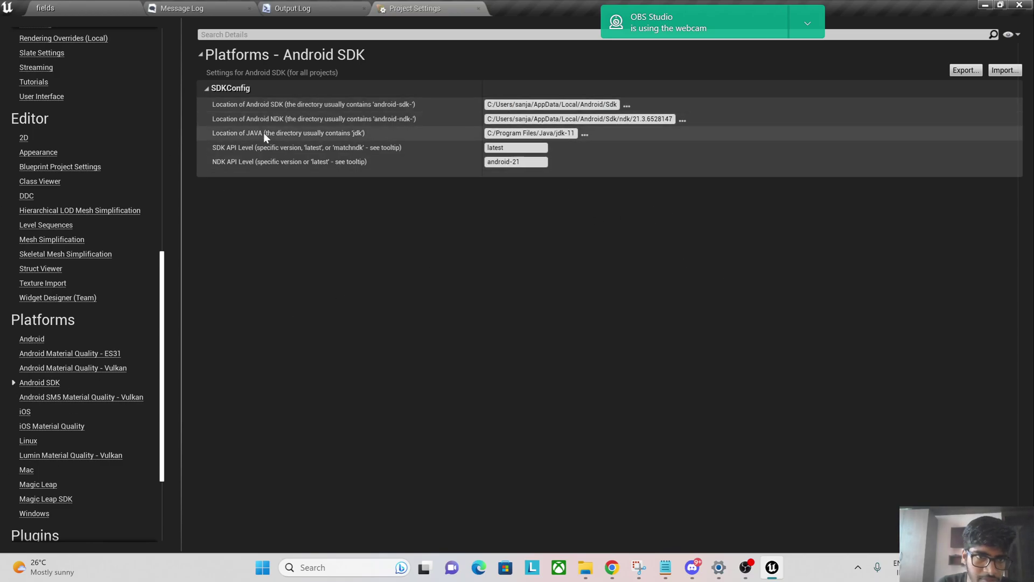
{"action": "scroll", "coordinate": [65, 393], "scroll_direction": "down", "scroll_amount": 5}
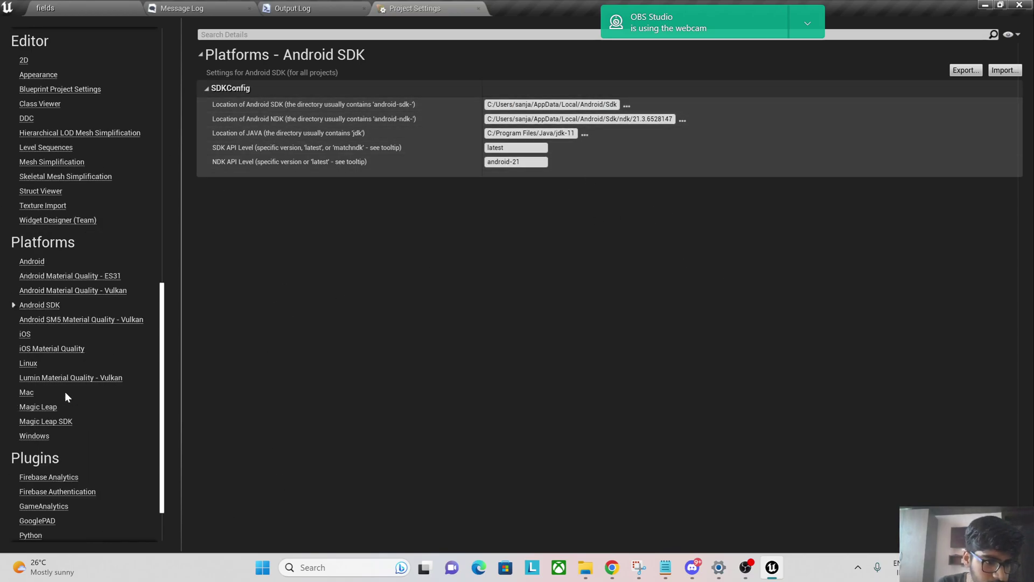
{"action": "scroll", "coordinate": [59, 376], "scroll_direction": "up", "scroll_amount": 3}
Step: Open the Android platform settings and confirm Target SDK Version is 33
{"action": "left_click", "coordinate": [31, 277]}
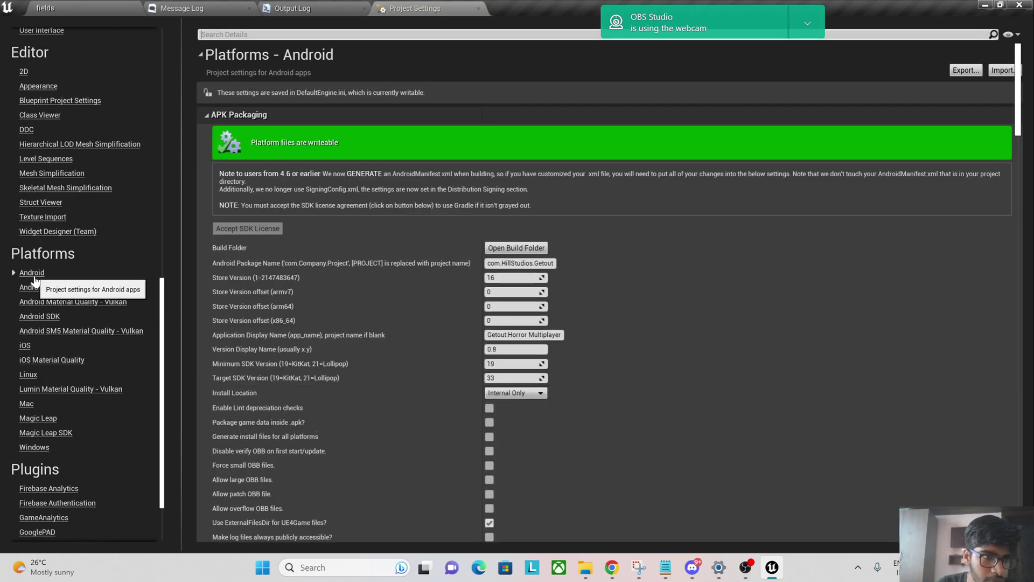
{"action": "scroll", "coordinate": [560, 254], "scroll_direction": "down", "scroll_amount": 3}
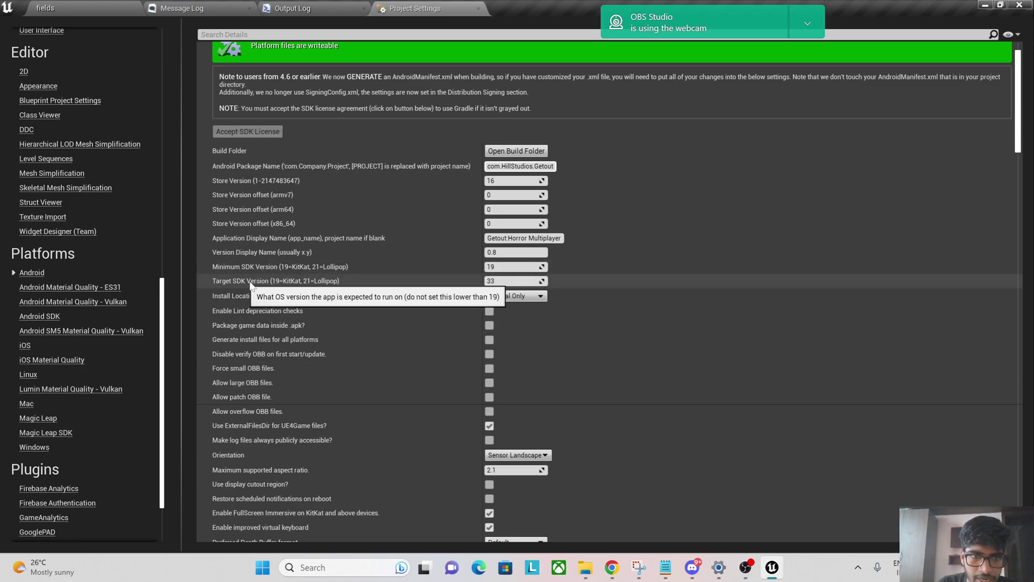
{"action": "left_click", "coordinate": [506, 281]}
{"action": "left_click", "coordinate": [506, 280]}
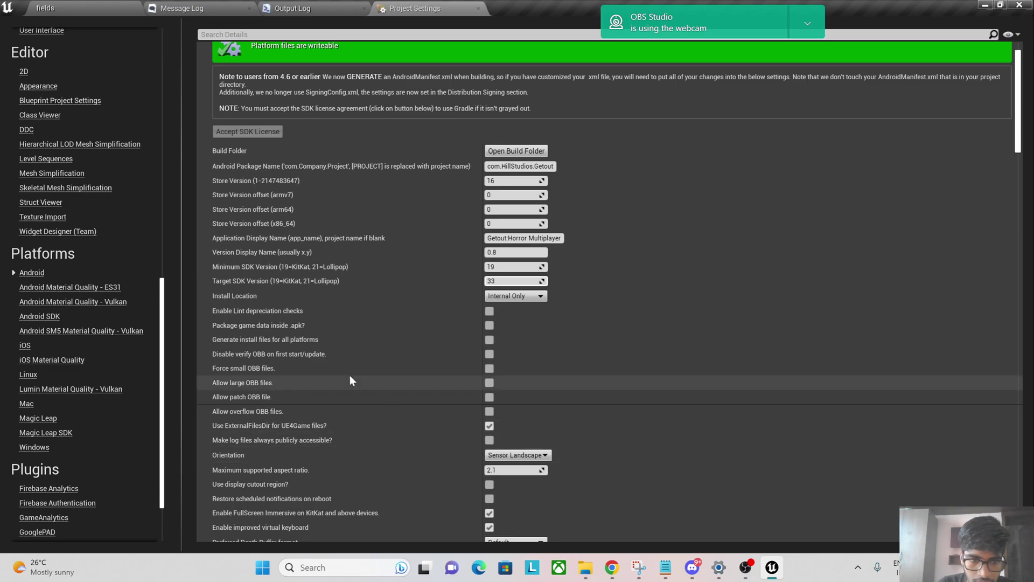
Step: Scroll through the App Bundles and Build sections of the Android settings
{"action": "scroll", "coordinate": [350, 377], "scroll_direction": "down", "scroll_amount": 4}
{"action": "scroll", "coordinate": [339, 452], "scroll_direction": "down", "scroll_amount": 3}
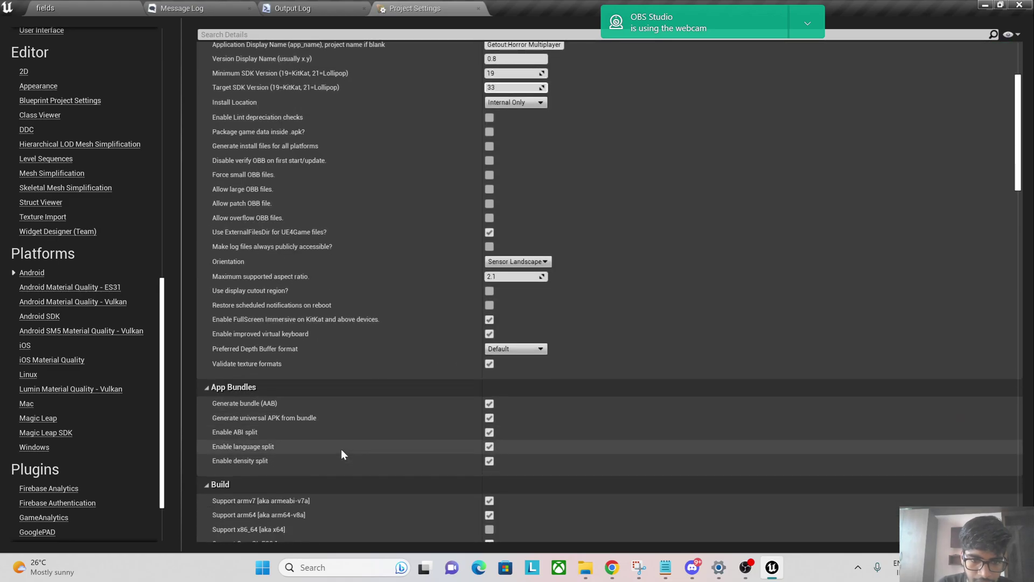
{"action": "scroll", "coordinate": [344, 463], "scroll_direction": "down", "scroll_amount": 3}
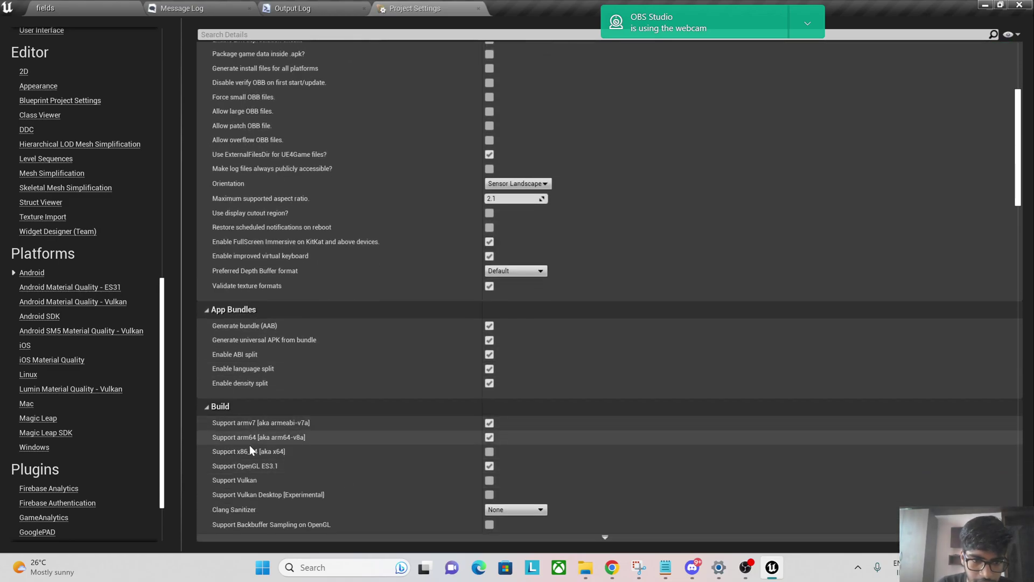
{"action": "scroll", "coordinate": [389, 424], "scroll_direction": "up", "scroll_amount": 10}
{"action": "scroll", "coordinate": [24, 324], "scroll_direction": "down", "scroll_amount": 3}
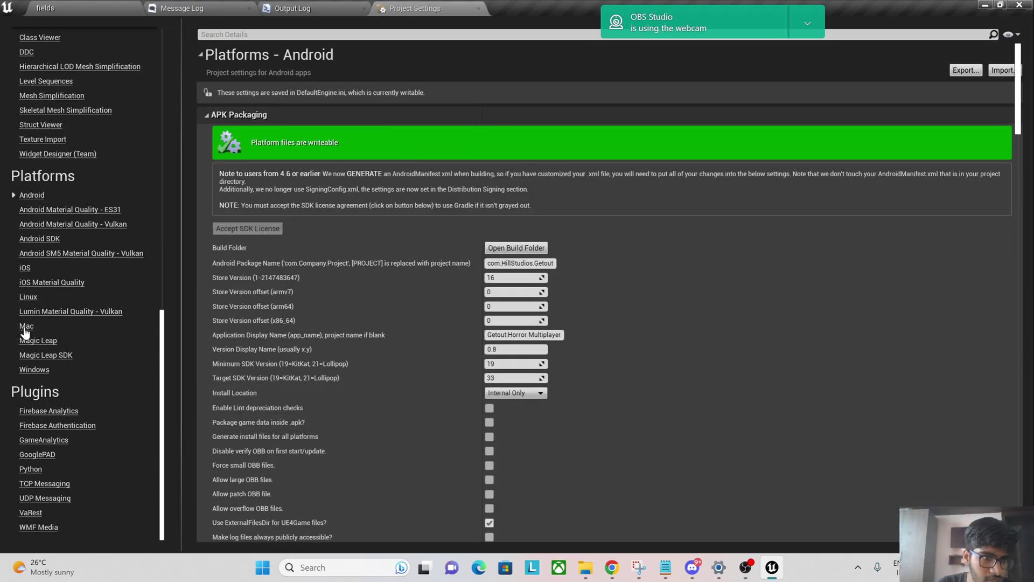
Step: Look over the GooglePAD plugin and project Packaging settings, then minimize the editor from Output Log
{"action": "left_click", "coordinate": [40, 453]}
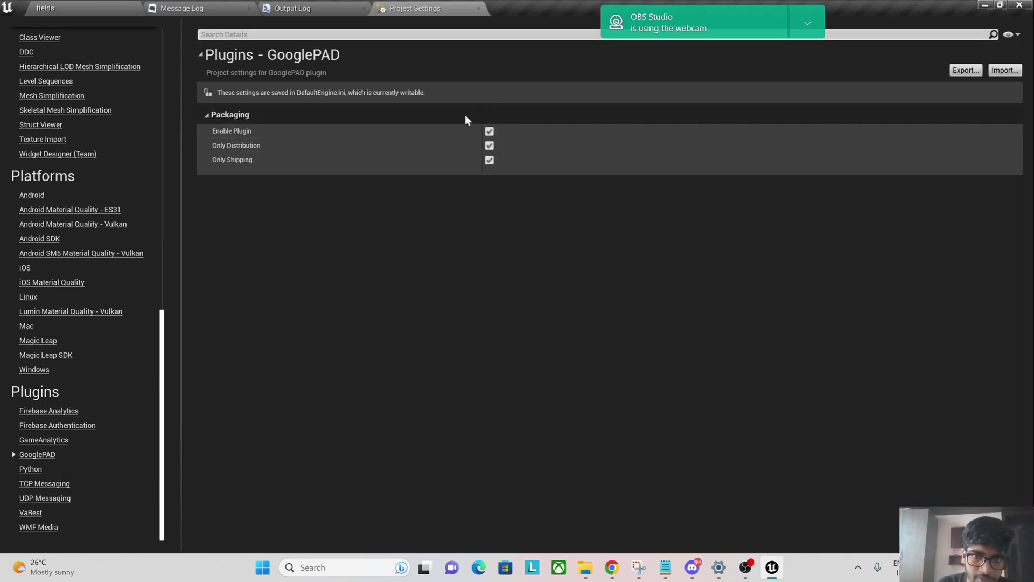
{"action": "scroll", "coordinate": [15, 155], "scroll_direction": "up", "scroll_amount": 20}
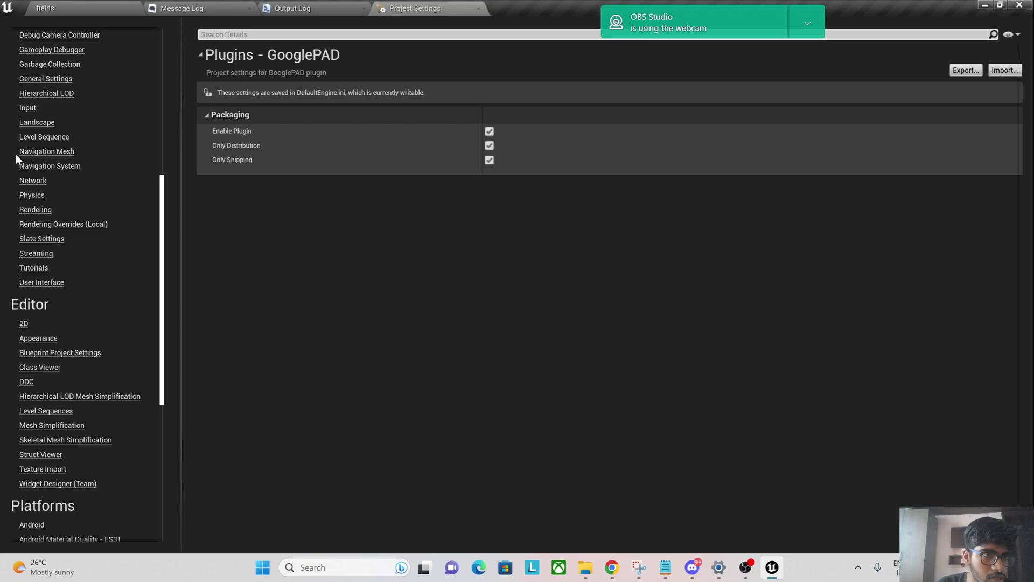
{"action": "left_click", "coordinate": [36, 135]}
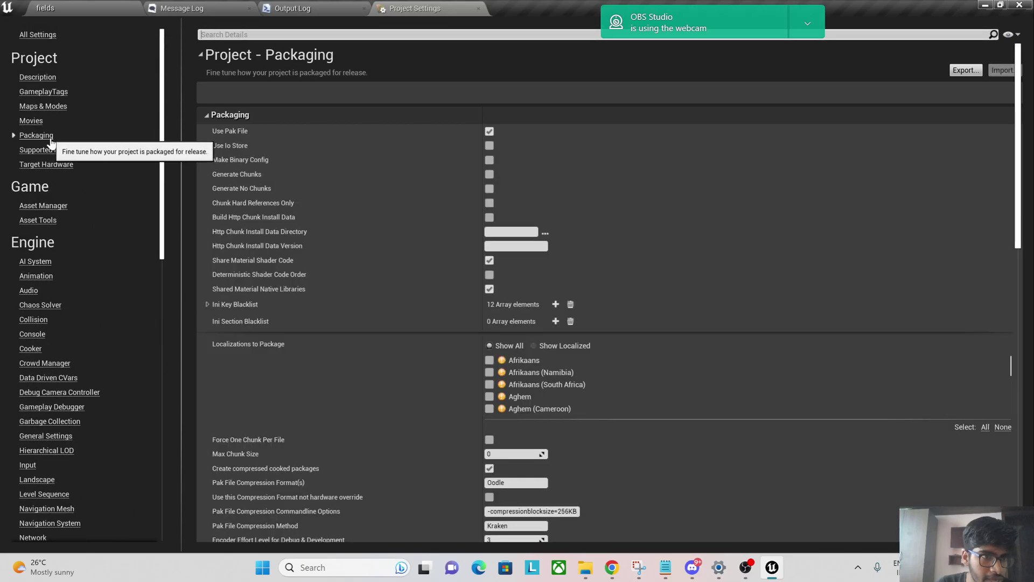
{"action": "scroll", "coordinate": [696, 158], "scroll_direction": "down", "scroll_amount": 8}
{"action": "scroll", "coordinate": [695, 360], "scroll_direction": "down", "scroll_amount": 8}
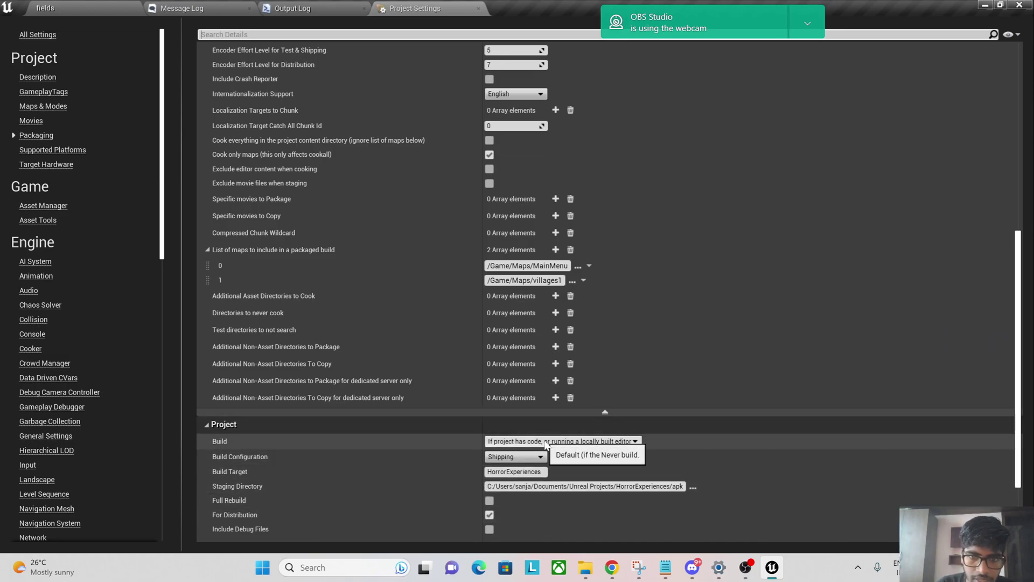
{"action": "scroll", "coordinate": [545, 440], "scroll_direction": "up", "scroll_amount": 11}
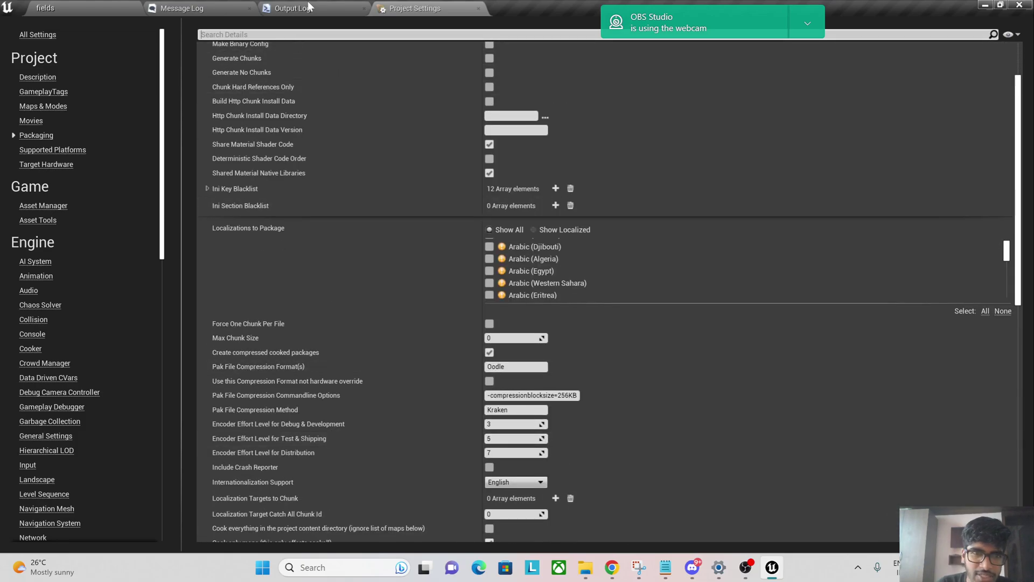
{"action": "left_click", "coordinate": [343, 8]}
{"action": "left_click", "coordinate": [989, 6]}
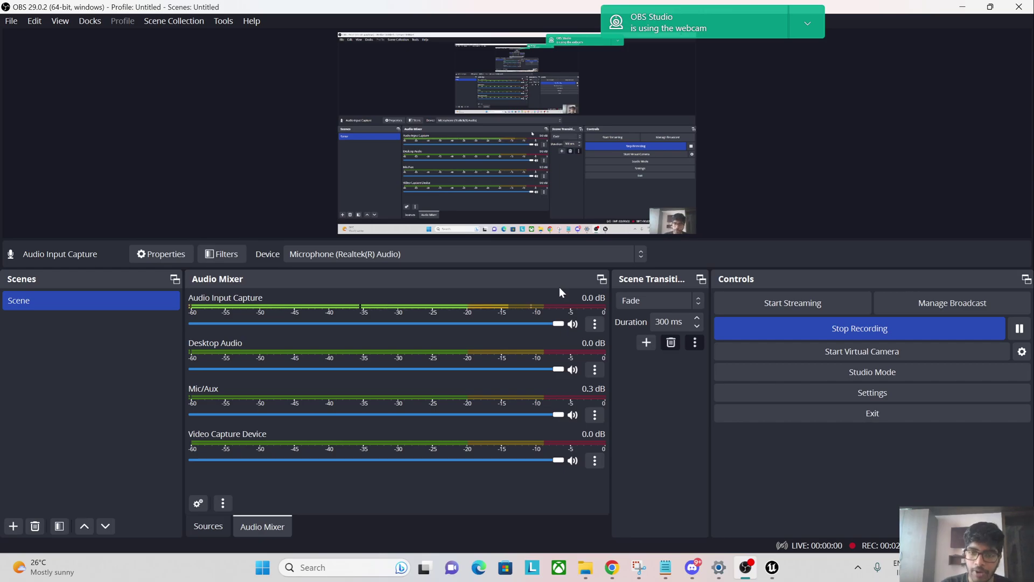
Step: Bring up Chrome and open a new Incognito window
{"action": "left_click", "coordinate": [619, 571]}
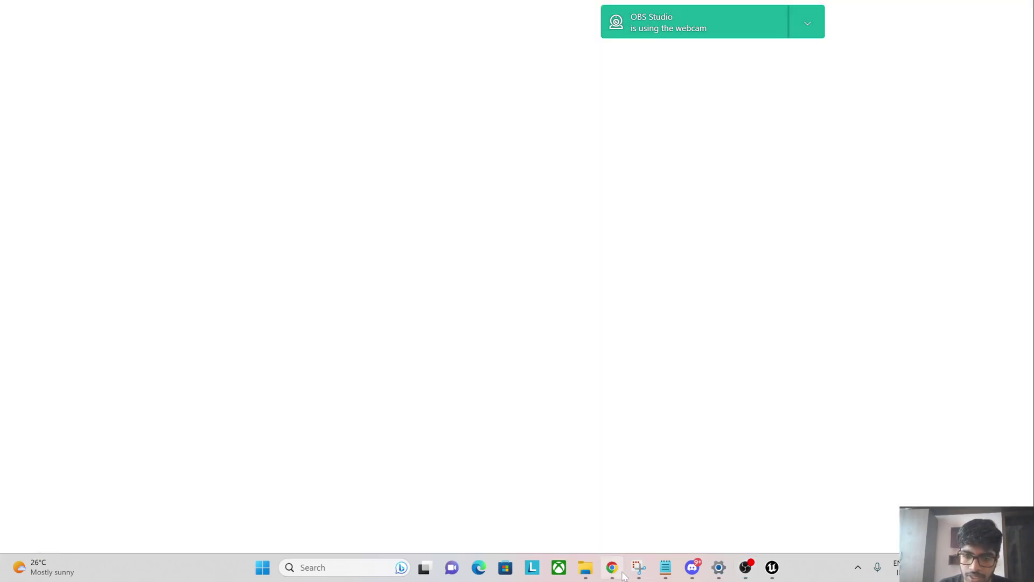
{"action": "left_click", "coordinate": [452, 10]}
{"action": "left_click", "coordinate": [1022, 33]}
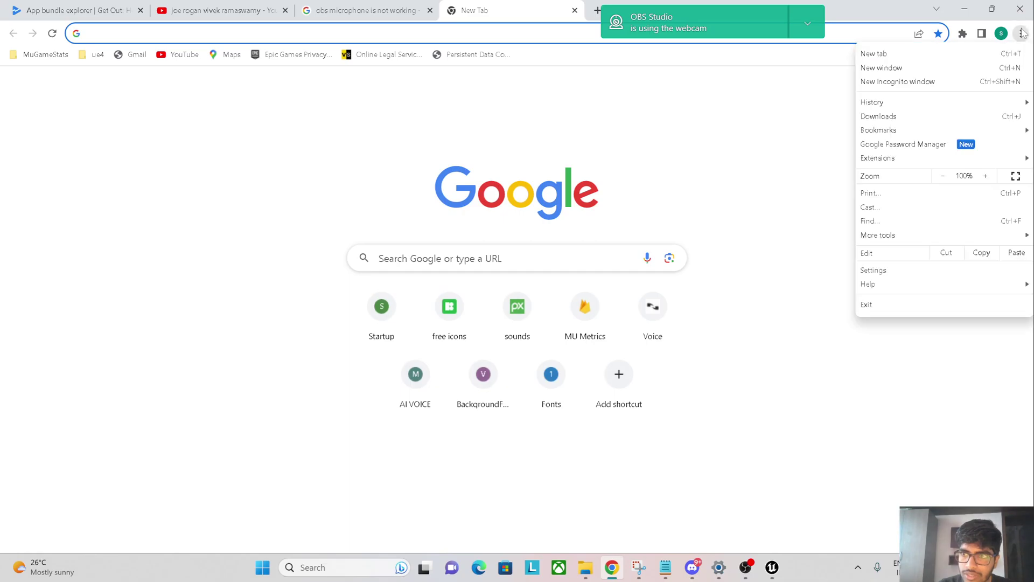
{"action": "left_click", "coordinate": [945, 82]}
Step: Search Google for 'applovin plugin for unreal engine'
{"action": "type", "text": "appl"}
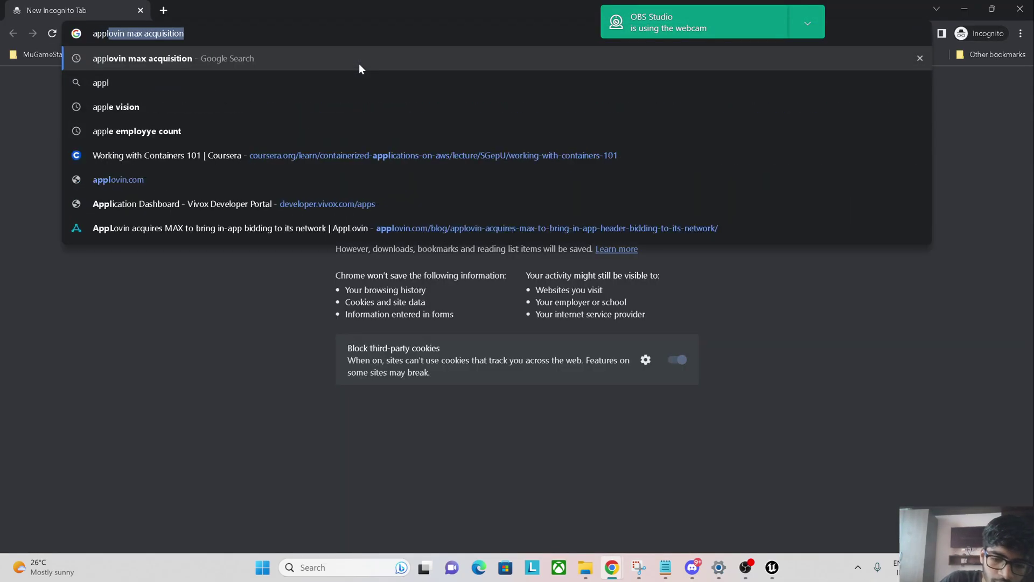
{"action": "type", "text": "ovin"}
{"action": "key", "text": "Delete"}
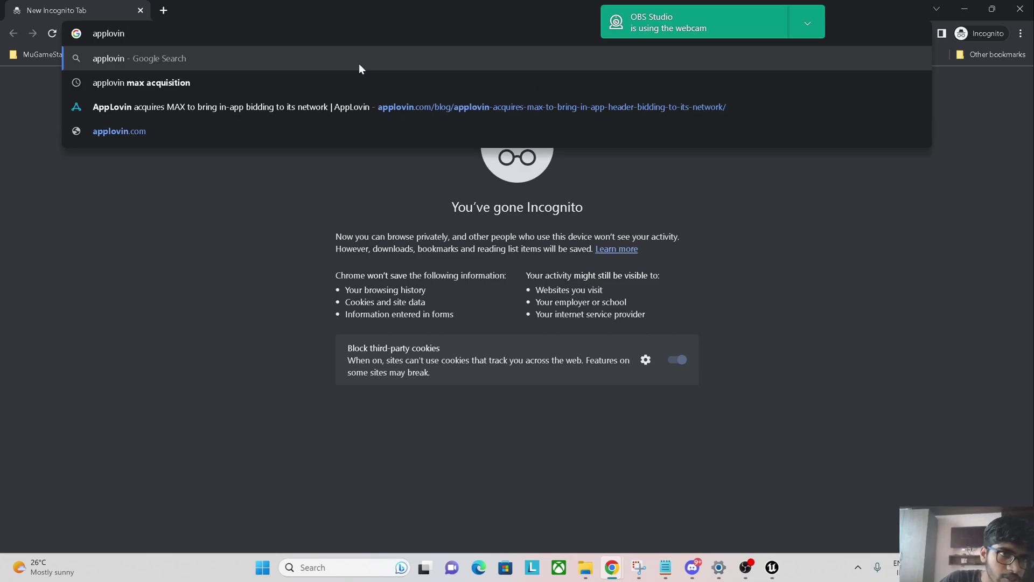
{"action": "type", "text": "plug"}
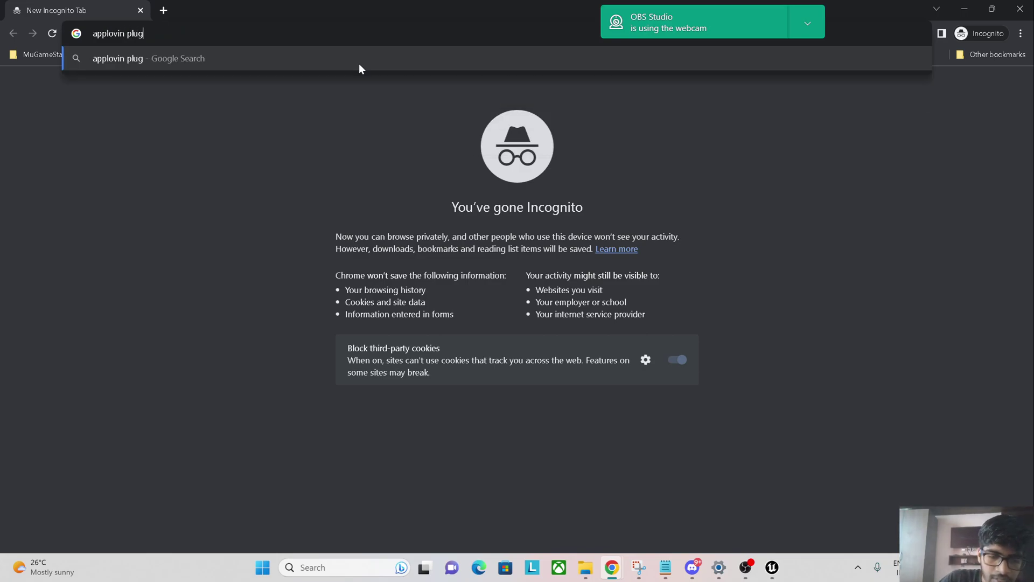
{"action": "type", "text": "in for unrew"}
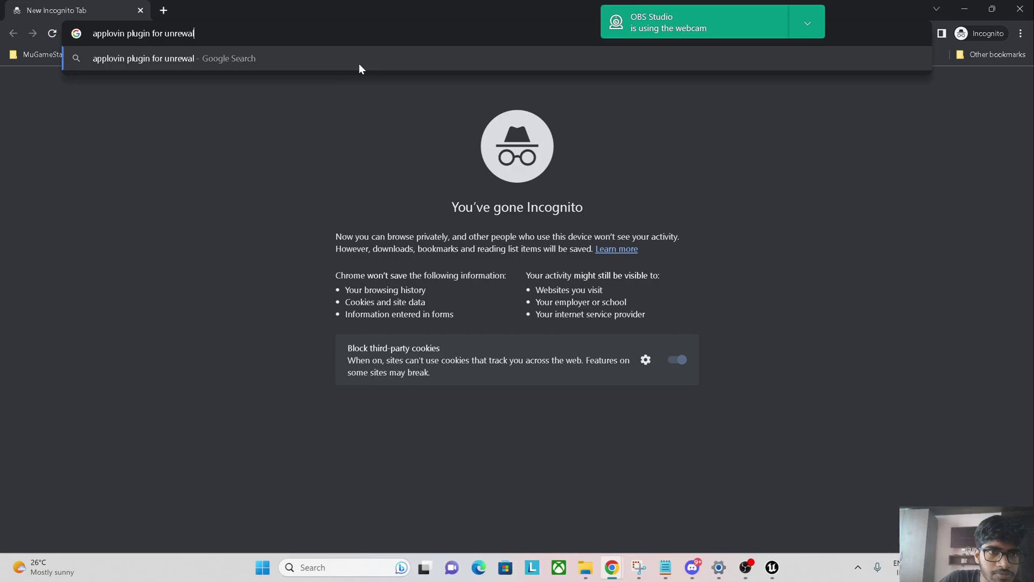
{"action": "key", "text": "BackSpace"}
{"action": "type", "text": "al engine"}
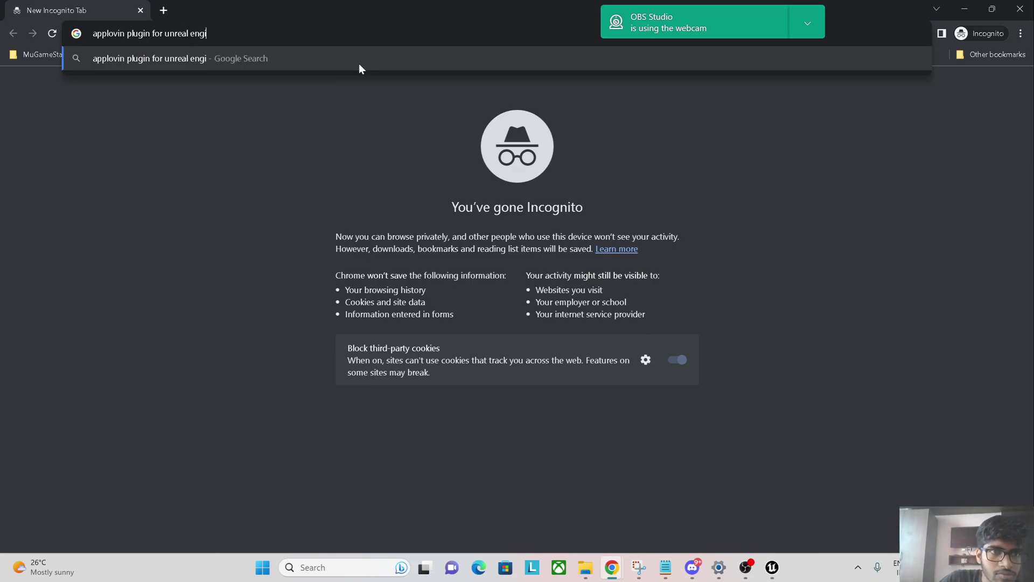
{"action": "key", "text": "Return"}
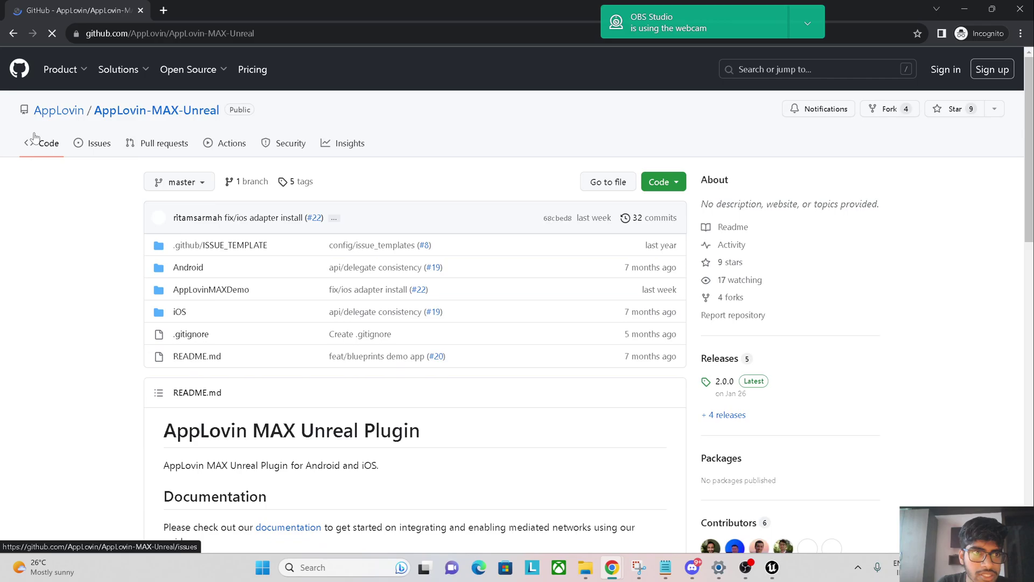
Step: Read through the AppLovin-MAX-Unreal README, noting the AppLovinMAXDemo folder's update date
{"action": "scroll", "coordinate": [262, 369], "scroll_direction": "down", "scroll_amount": 2}
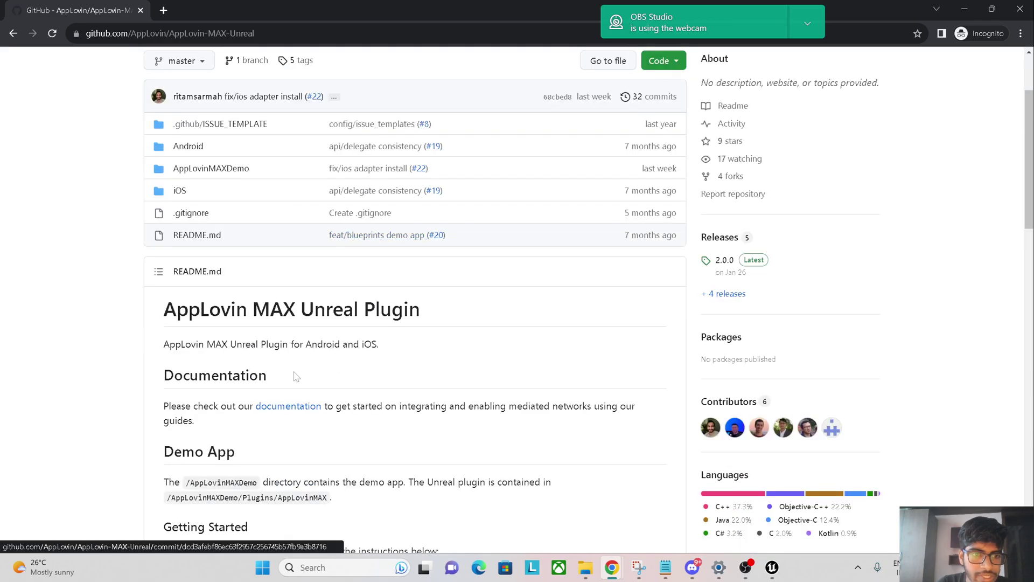
{"action": "scroll", "coordinate": [719, 389], "scroll_direction": "up", "scroll_amount": 2}
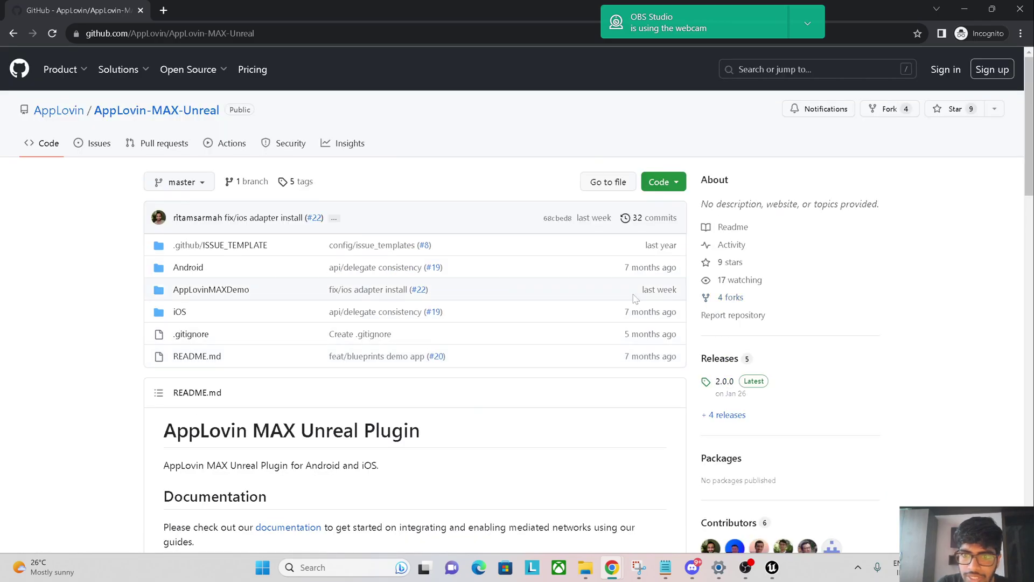
{"action": "left_click_drag", "start_coordinate": [635, 298], "coordinate": [690, 296]}
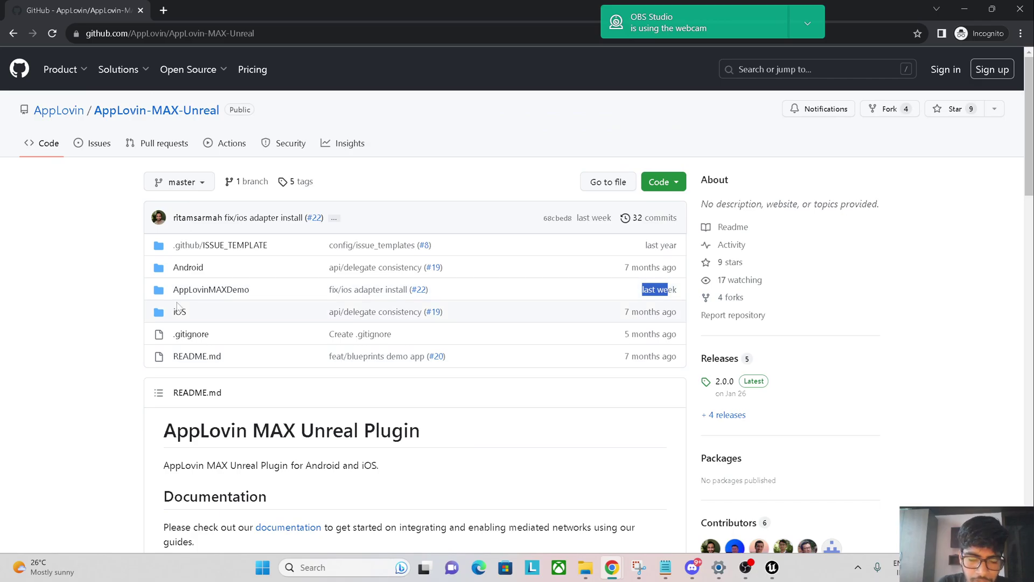
{"action": "scroll", "coordinate": [177, 306], "scroll_direction": "down", "scroll_amount": 5}
{"action": "left_click_drag", "start_coordinate": [183, 300], "coordinate": [396, 448]}
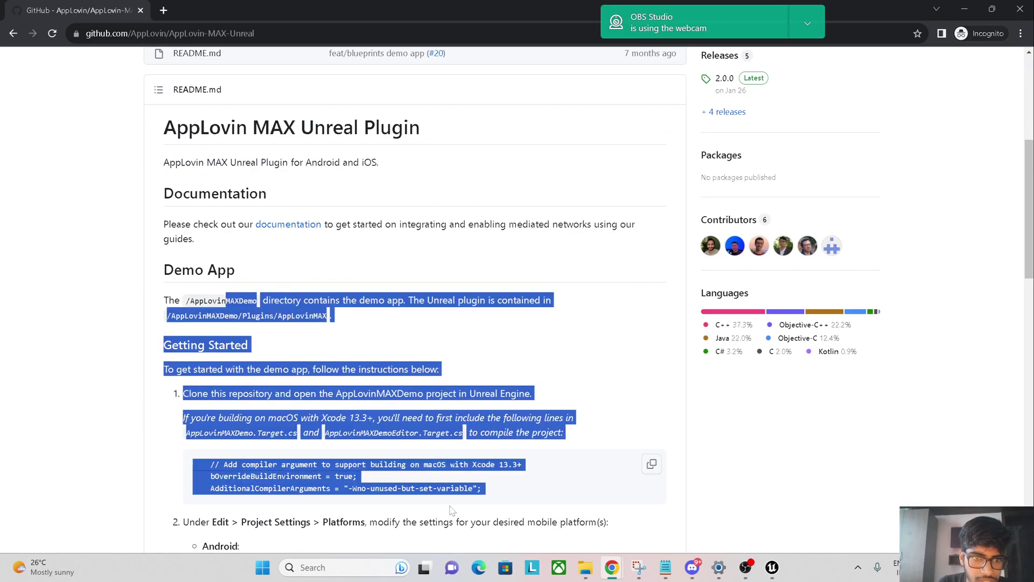
{"action": "left_click", "coordinate": [396, 448]}
{"action": "scroll", "coordinate": [396, 448], "scroll_direction": "down", "scroll_amount": 5}
{"action": "scroll", "coordinate": [397, 450], "scroll_direction": "down", "scroll_amount": 10}
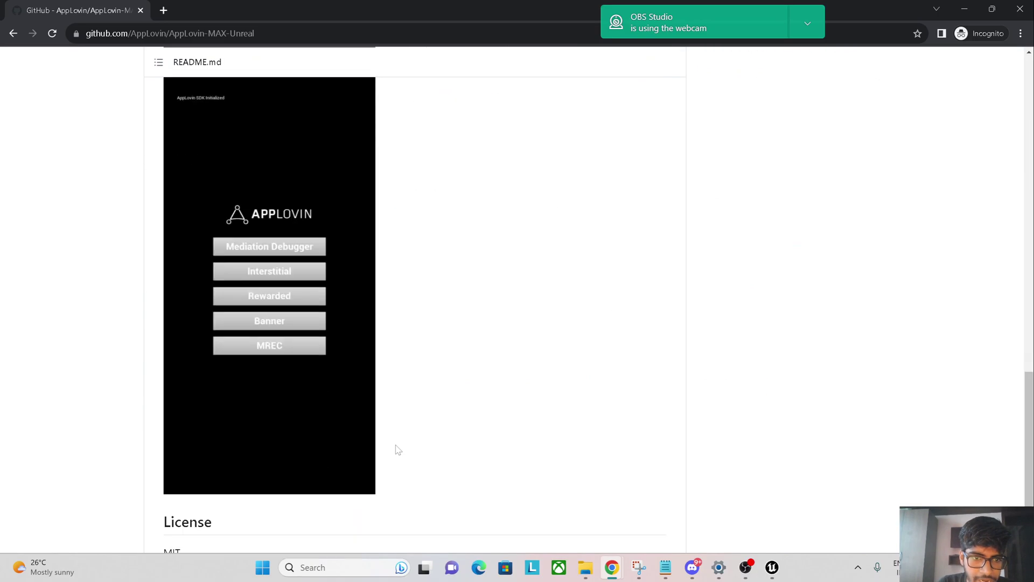
{"action": "scroll", "coordinate": [275, 223], "scroll_direction": "up", "scroll_amount": 20}
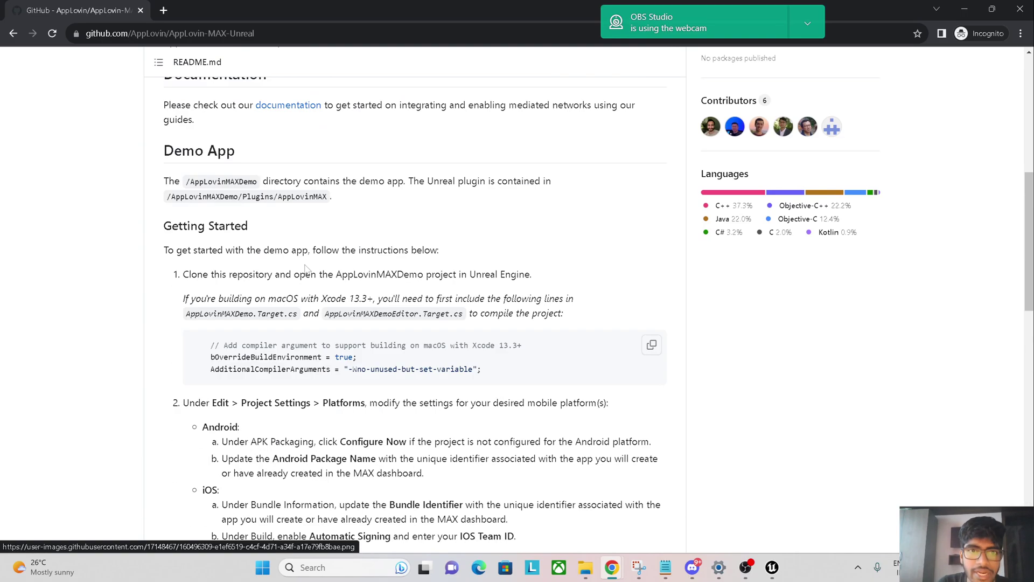
Step: Restore and re-maximize the GitHub window, then bring OBS Studio to the front
{"action": "left_click", "coordinate": [981, 13]}
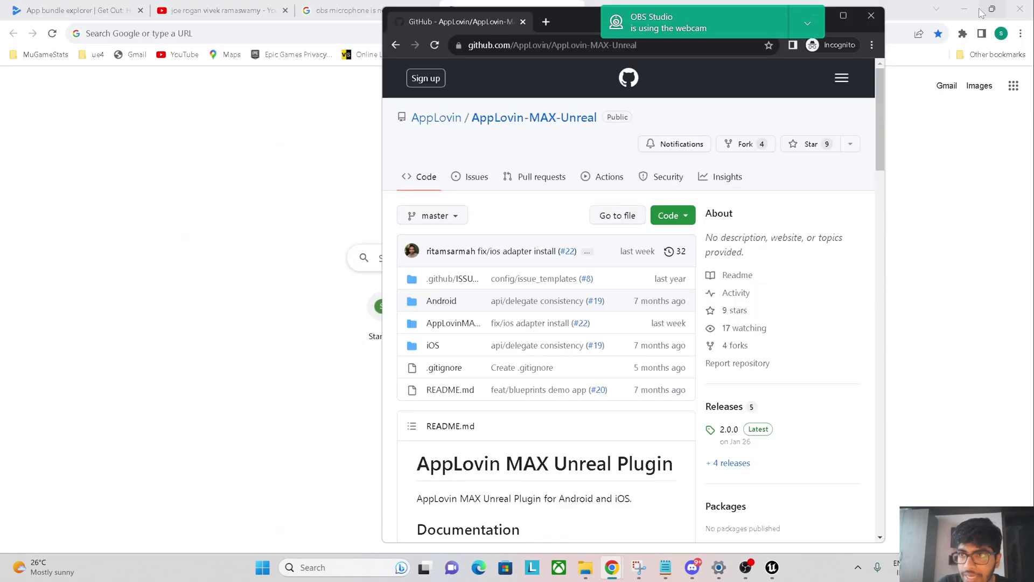
{"action": "left_click", "coordinate": [841, 18]}
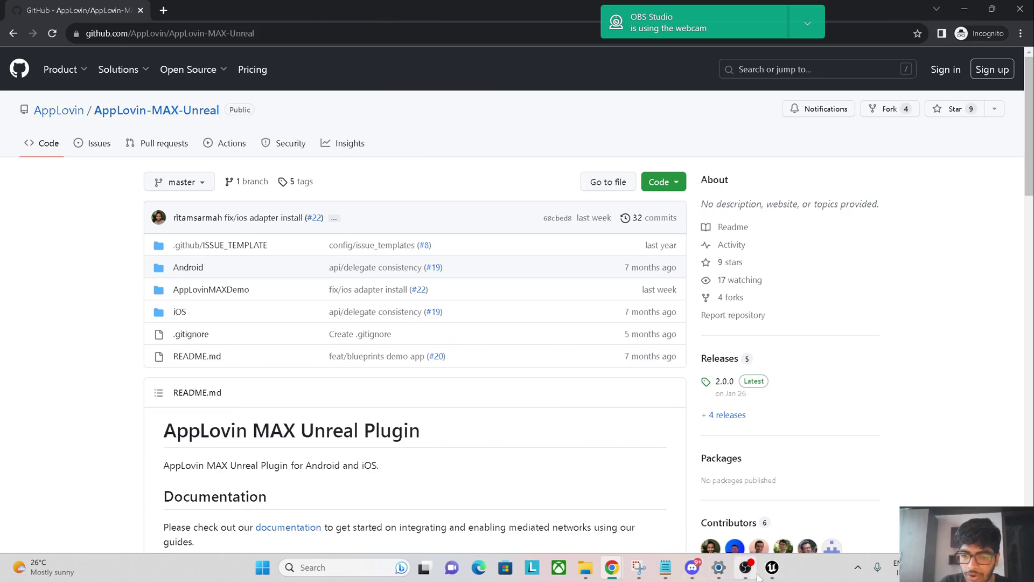
{"action": "left_click", "coordinate": [757, 576]}
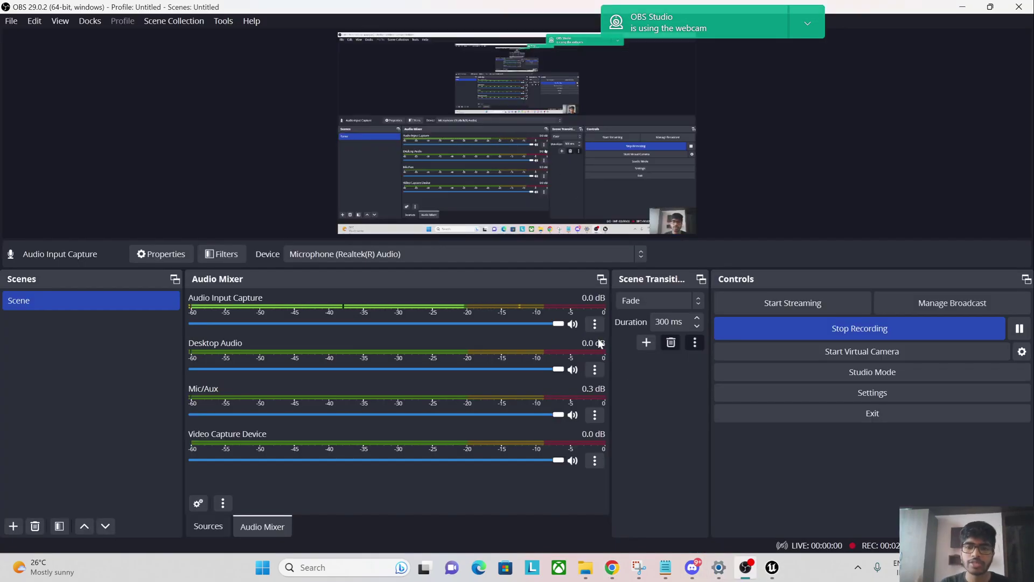